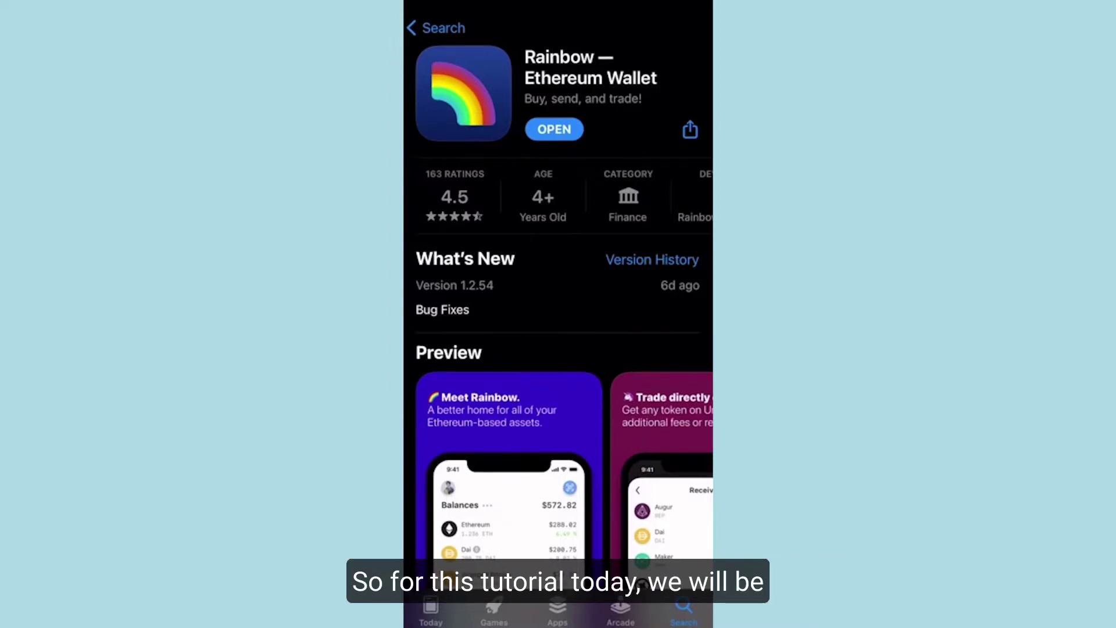
Scroll through the Rainbow — Ethereum Wallet App Store page
scroll(558, 290, down, 1)
scroll(558, 290, up, 1)
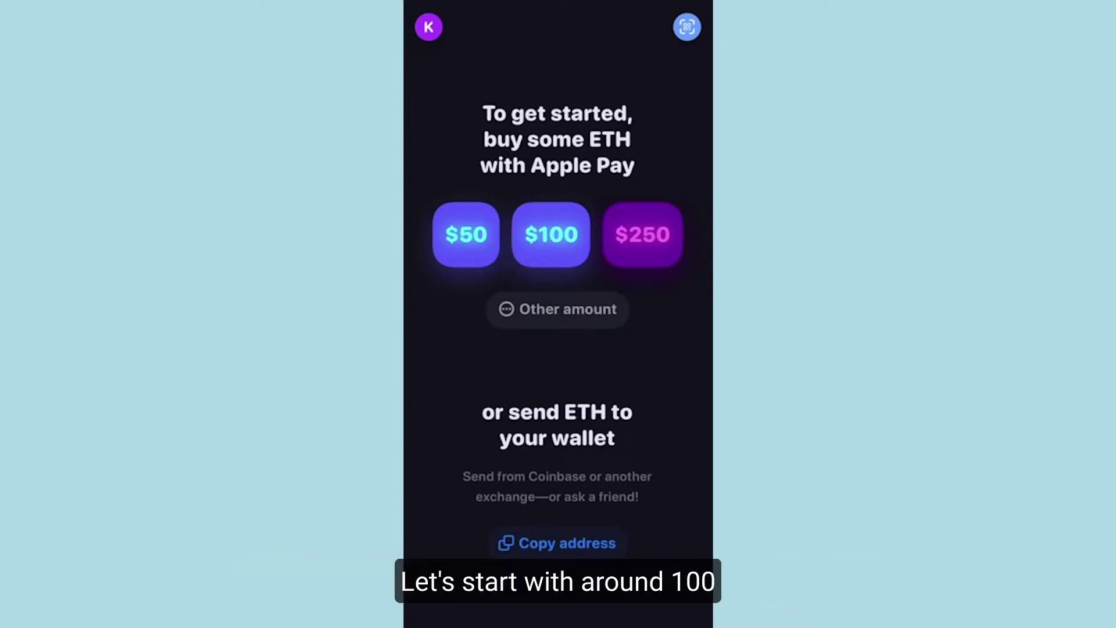
Choose the $100 amount to buy ETH with Apple Pay in Rainbow
click(551, 234)
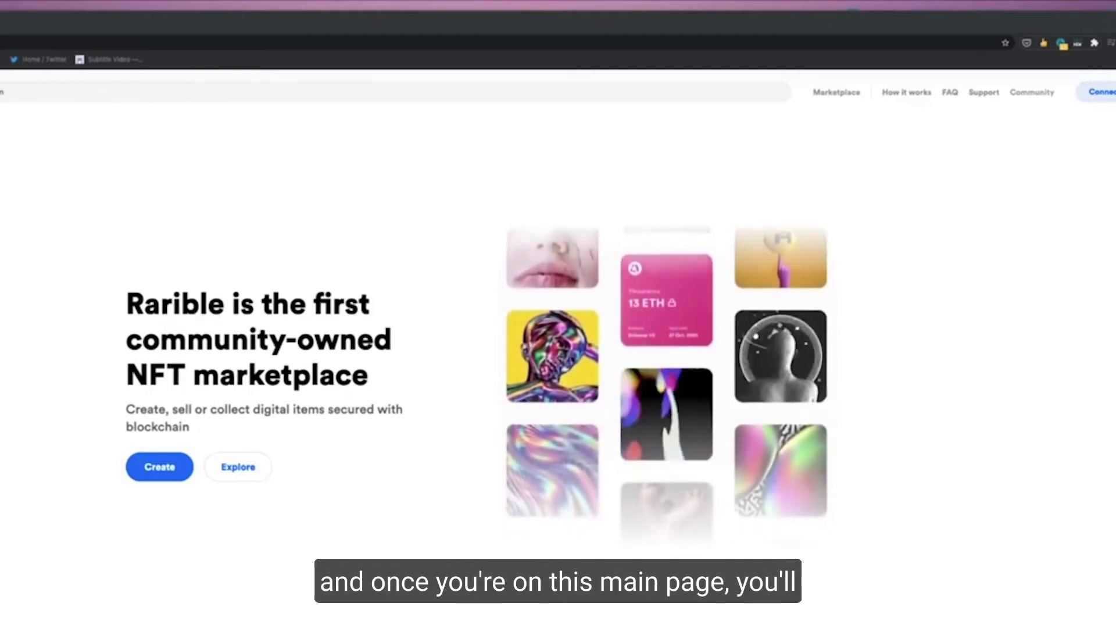
Bring up Rarible's Connect your wallet page from the top-right Connect button
click(1103, 94)
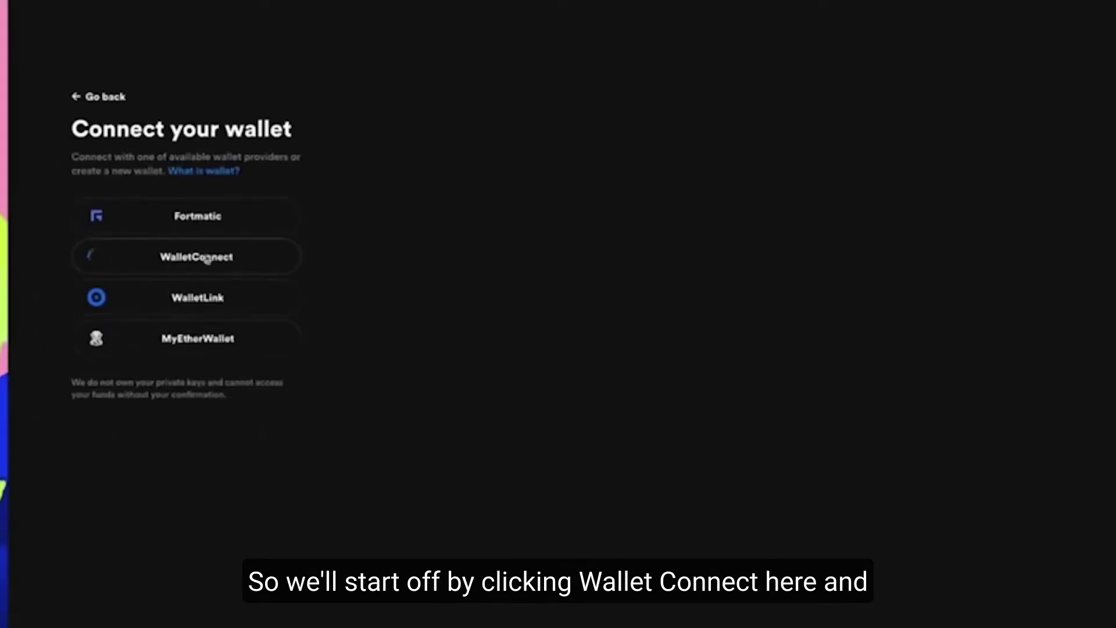
Connect the Rainbow phone wallet to Rarible through WalletConnect
click(206, 257)
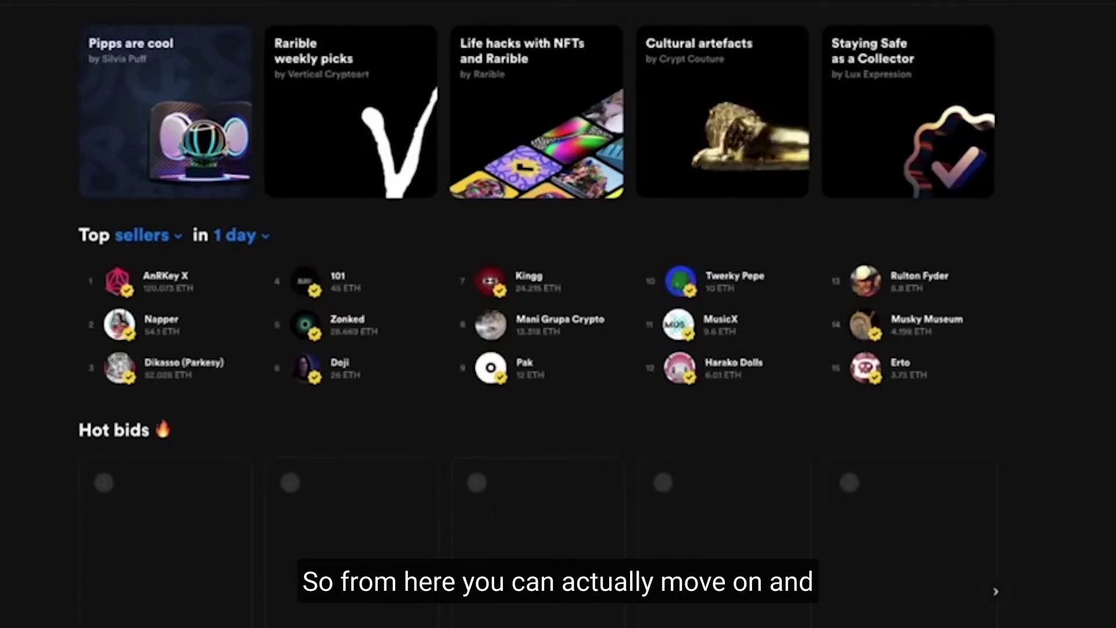
Scroll down through the Rarible explore page
scroll(1047, 257, down, 1)
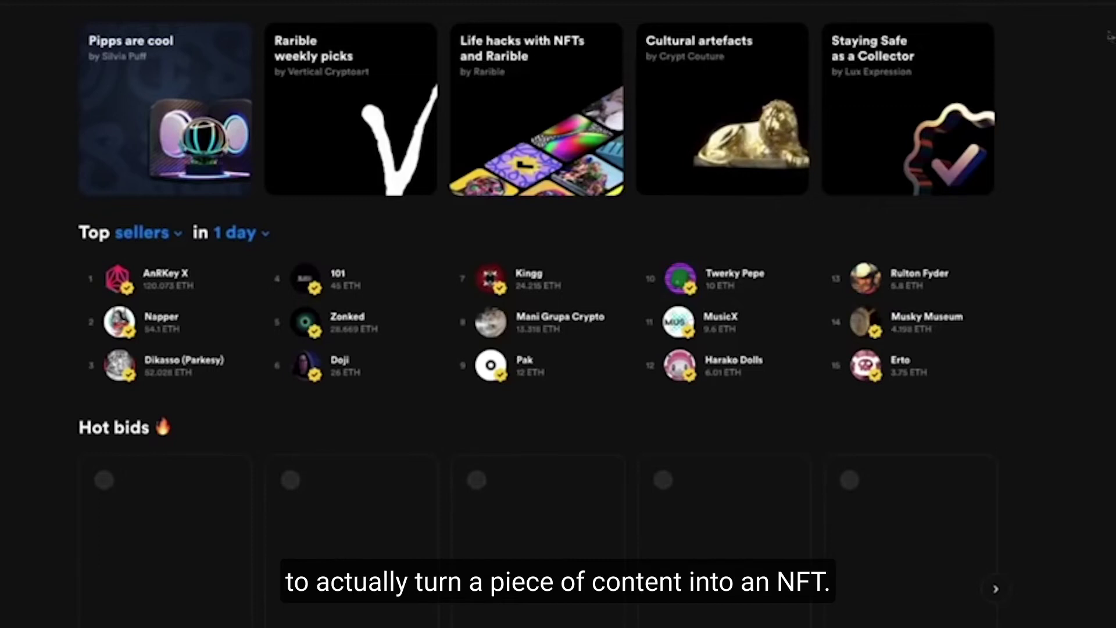
scroll(709, 216, down, 1)
scroll(729, 224, down, 7)
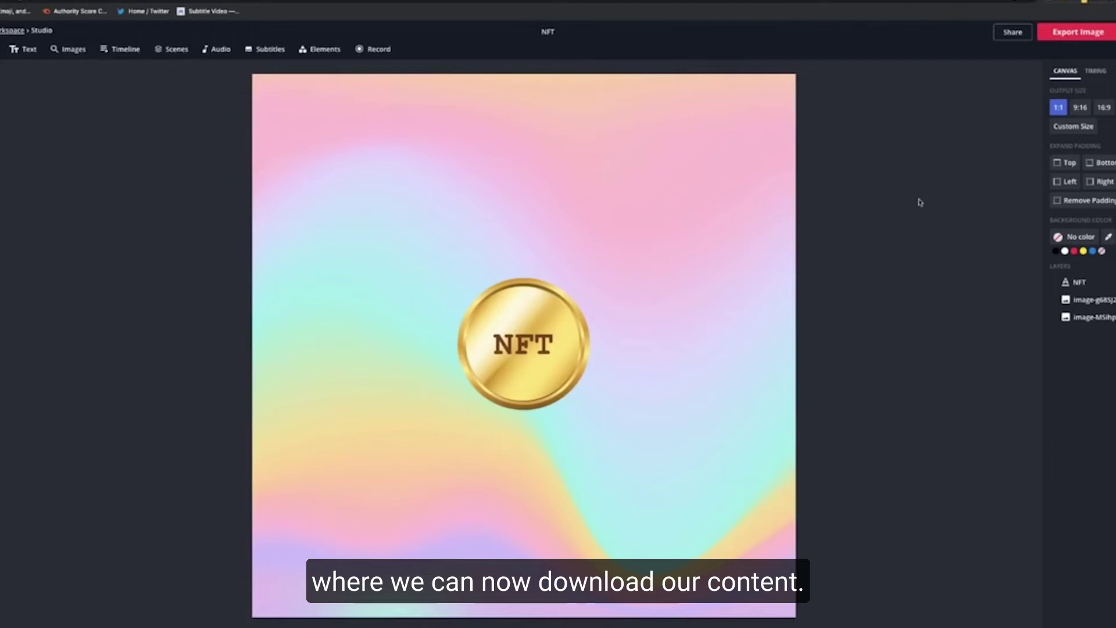
Export the gold NFT coin design from Kapwing as an image
click(1080, 36)
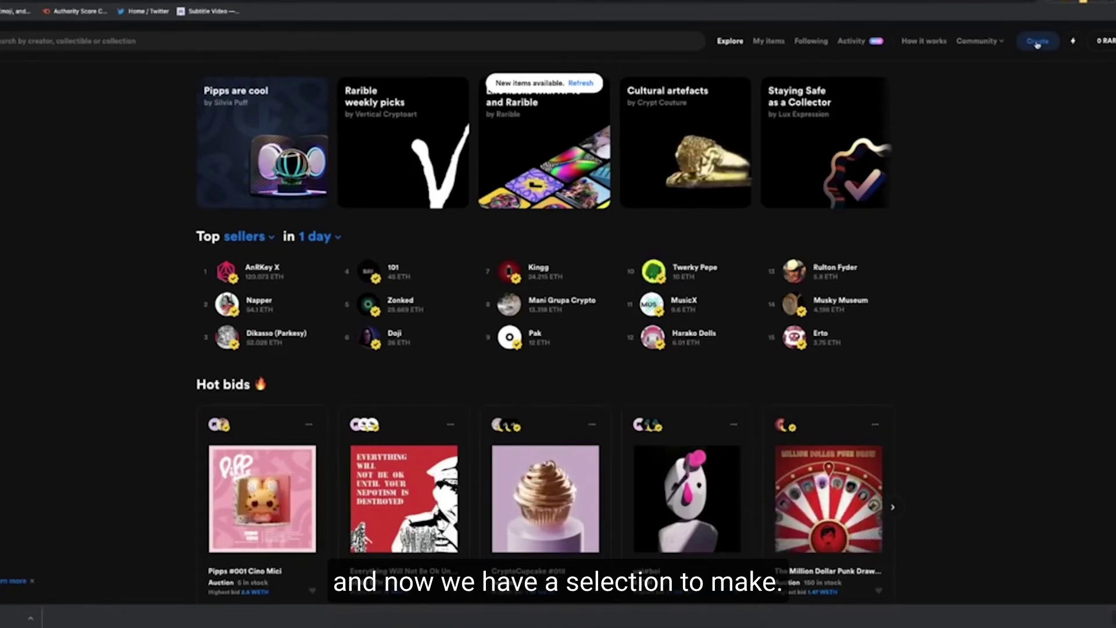
Start a new collectible with Rarible's Create button
click(1036, 41)
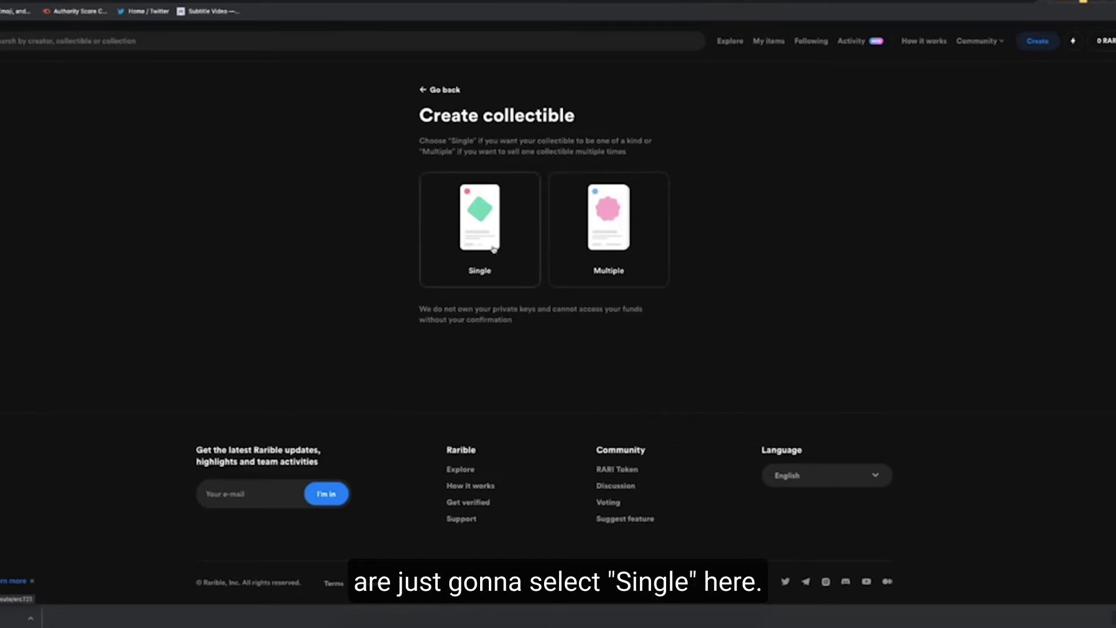
Choose Single as the collectible type
click(479, 225)
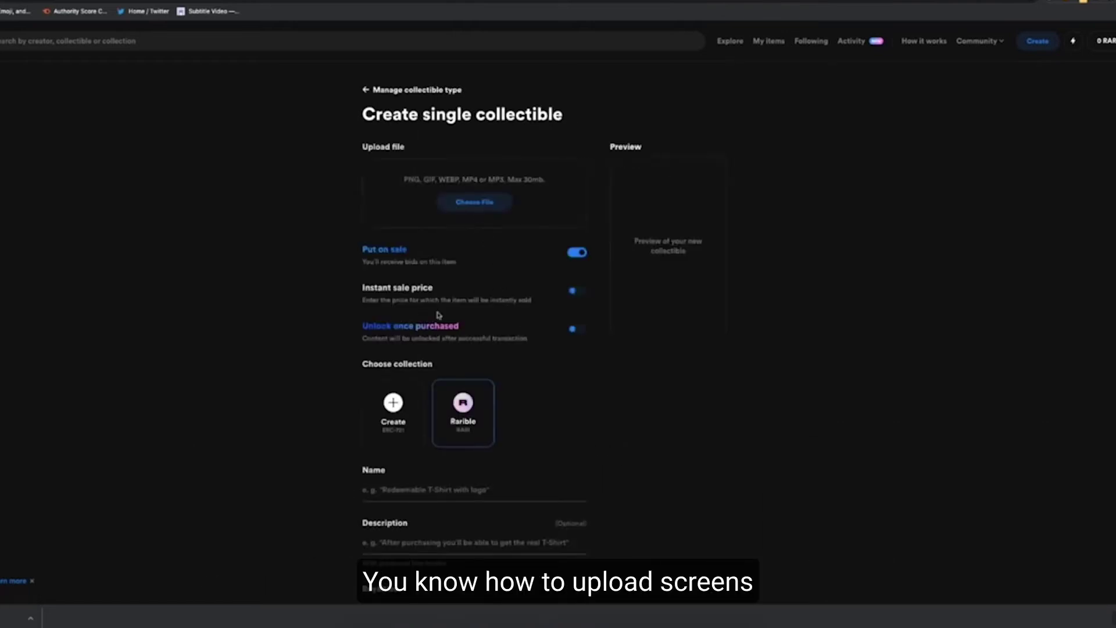
scroll(488, 296, down, 1)
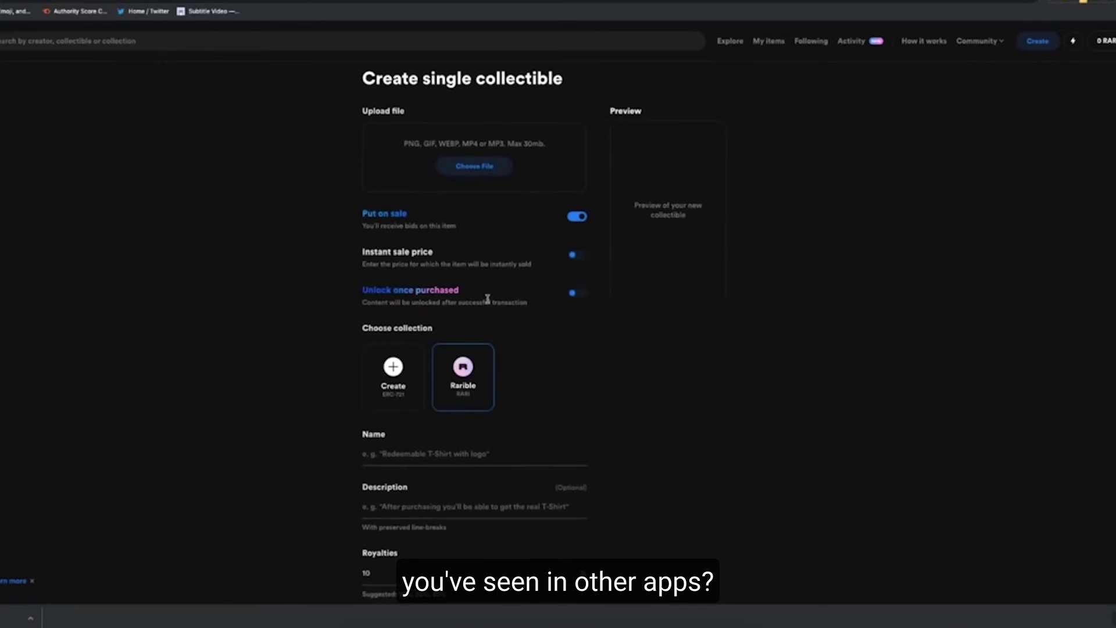
scroll(487, 298, up, 1)
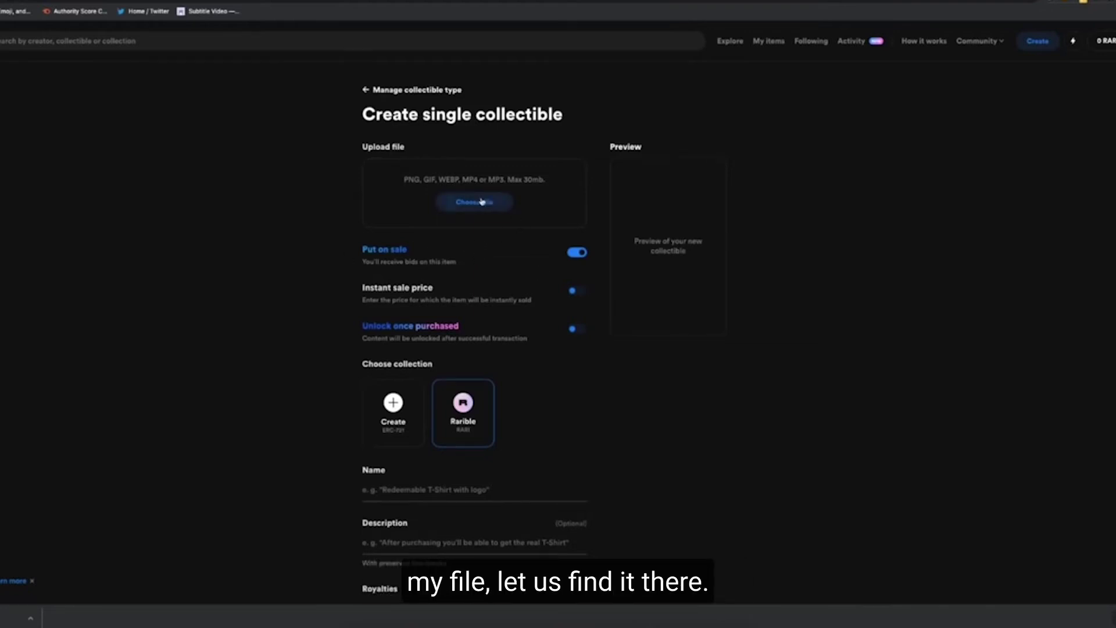
Upload NFT (1).png from Downloads as the collectible's image file
click(481, 202)
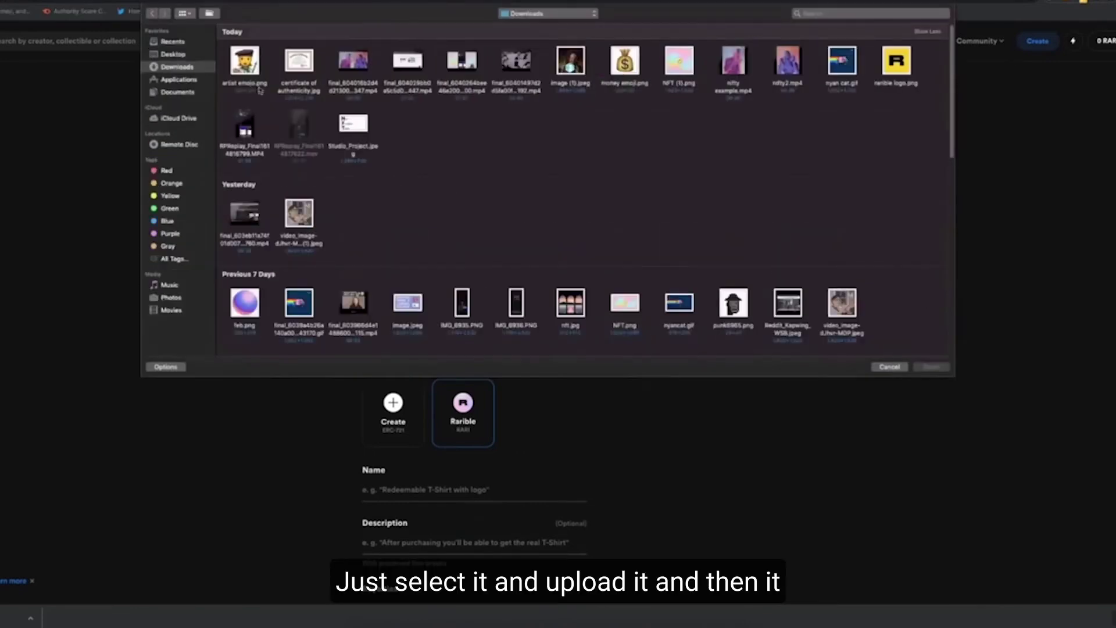
click(680, 64)
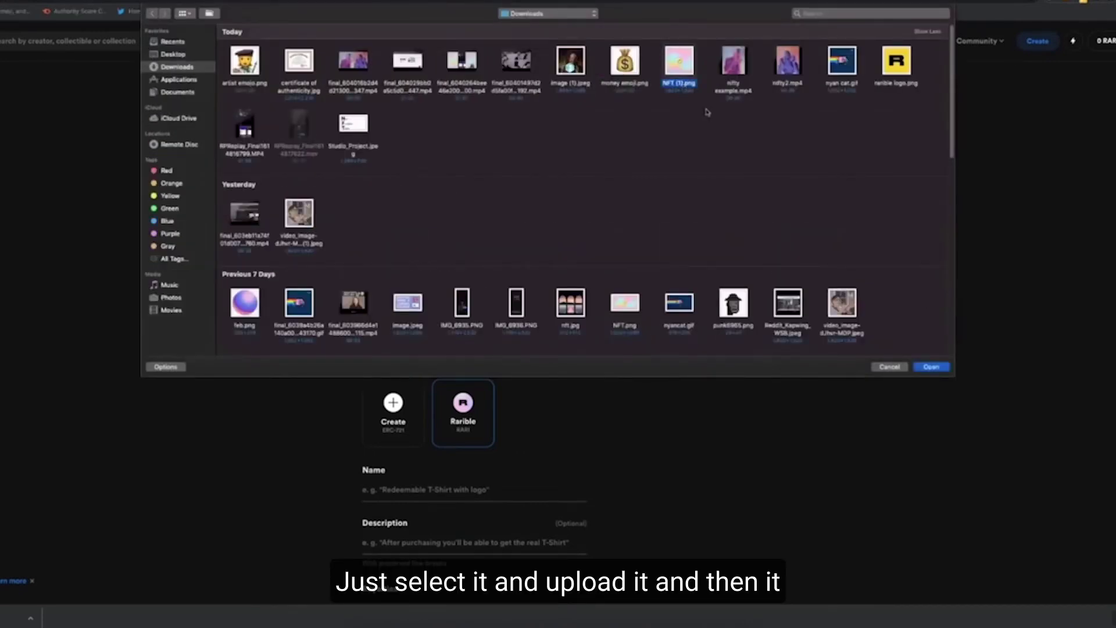
click(929, 366)
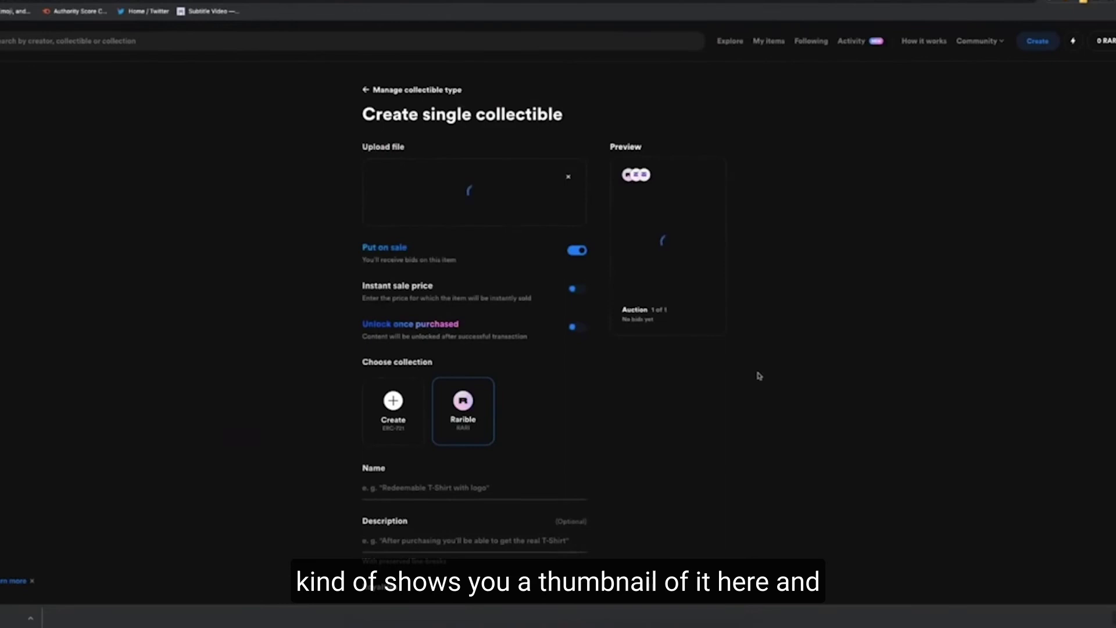
scroll(765, 378, down, 1)
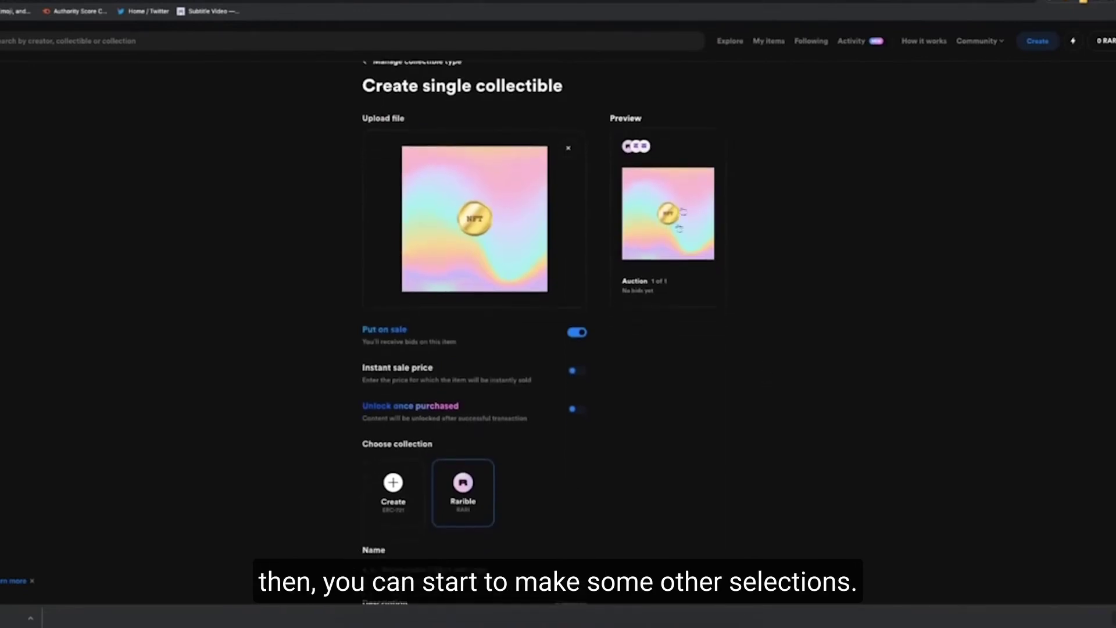
scroll(686, 273, down, 3)
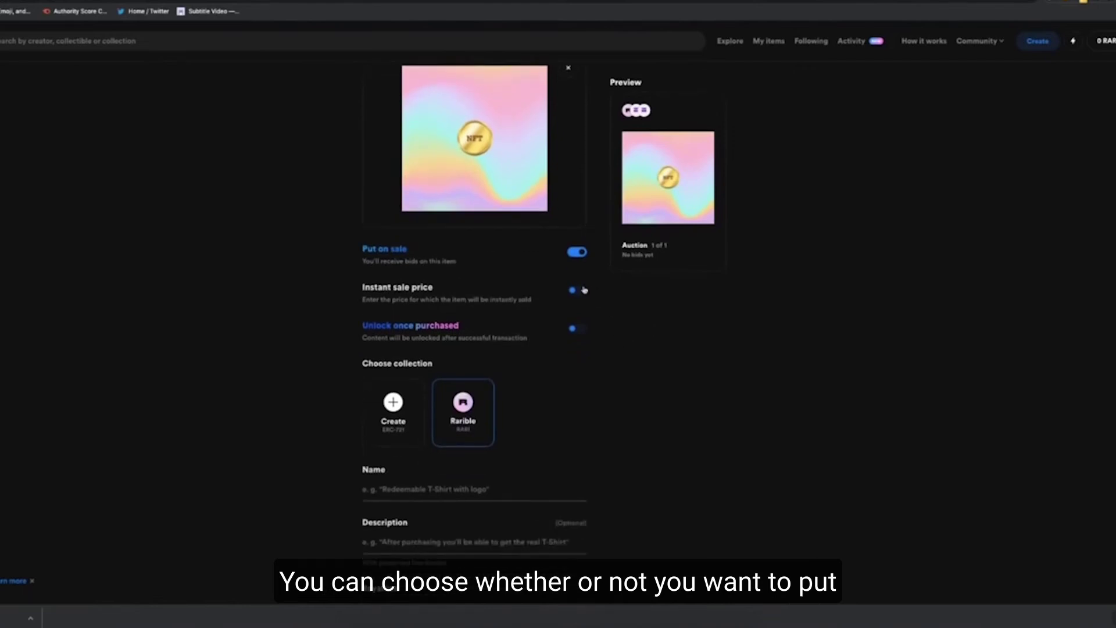
click(577, 252)
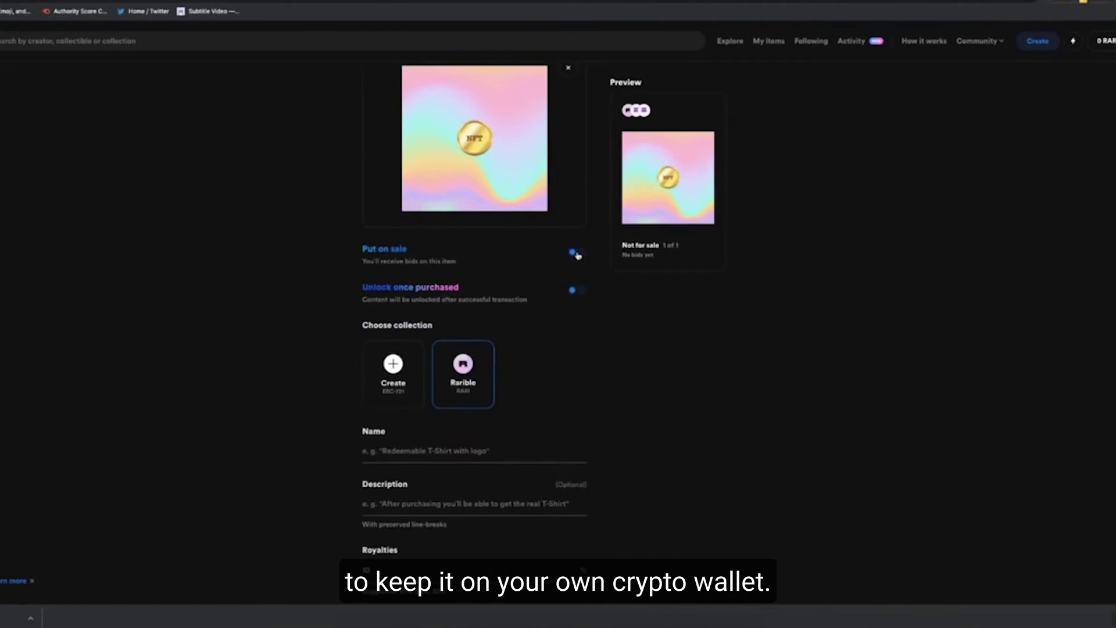
click(577, 254)
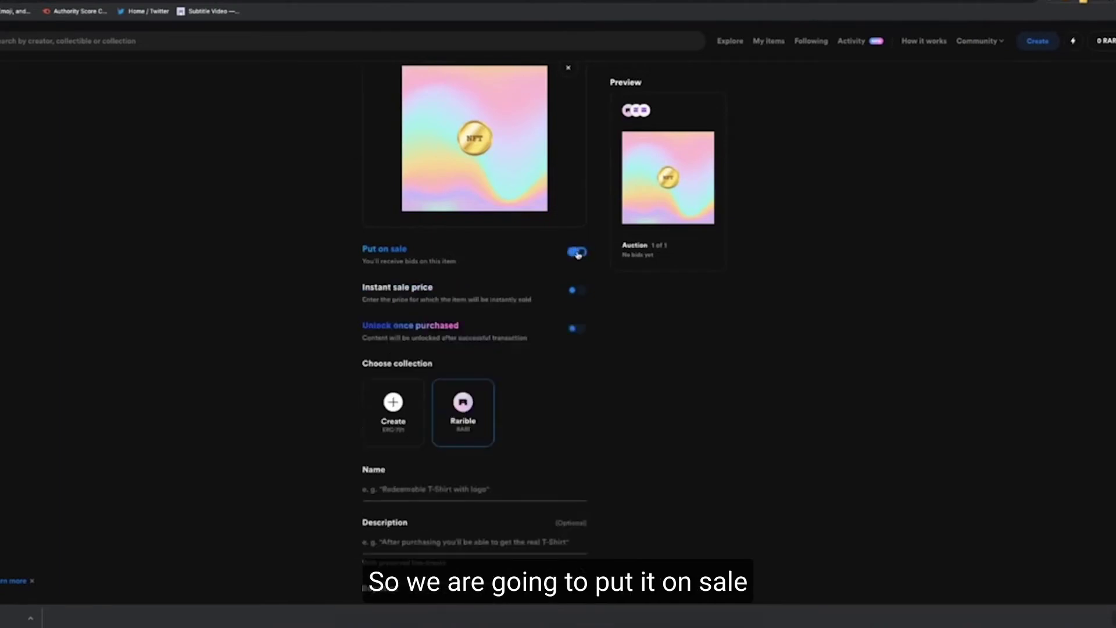
scroll(602, 289, down, 1)
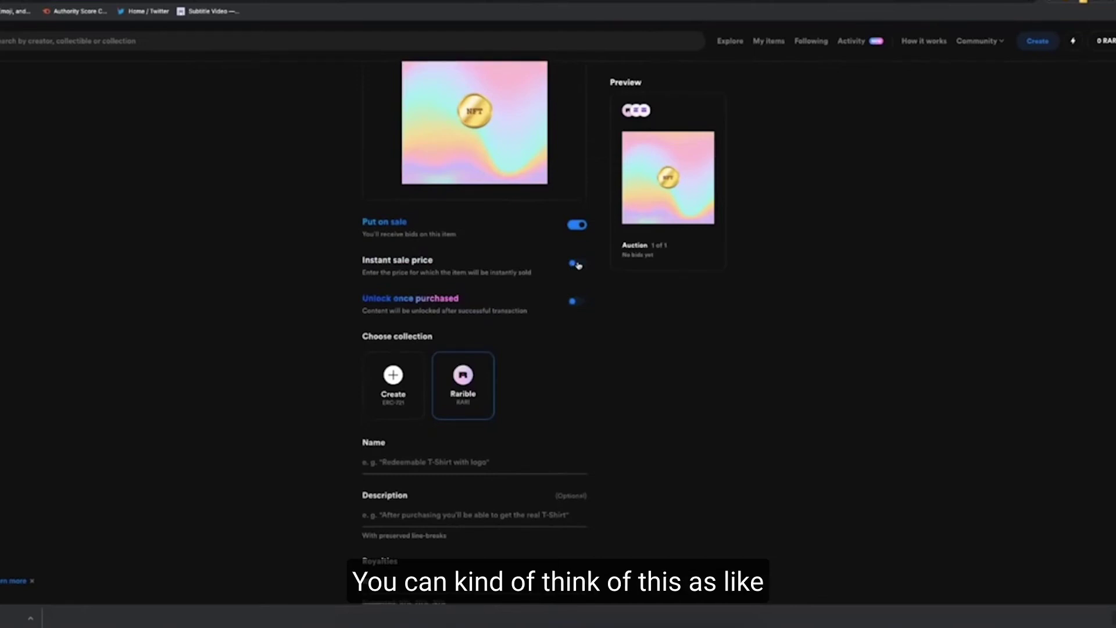
click(577, 266)
click(465, 299)
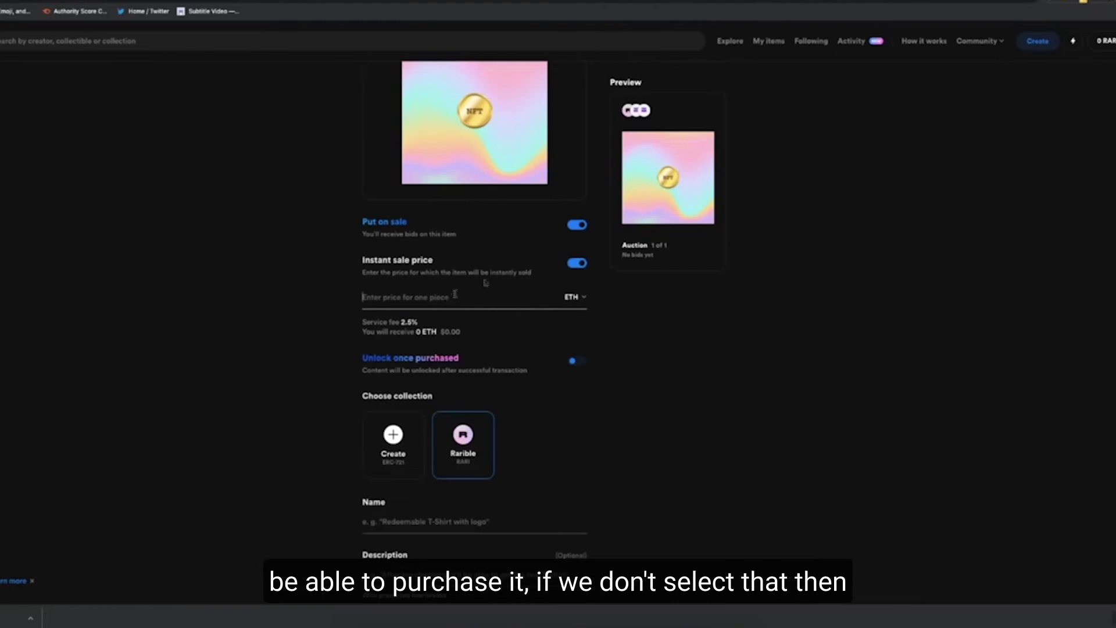
click(579, 265)
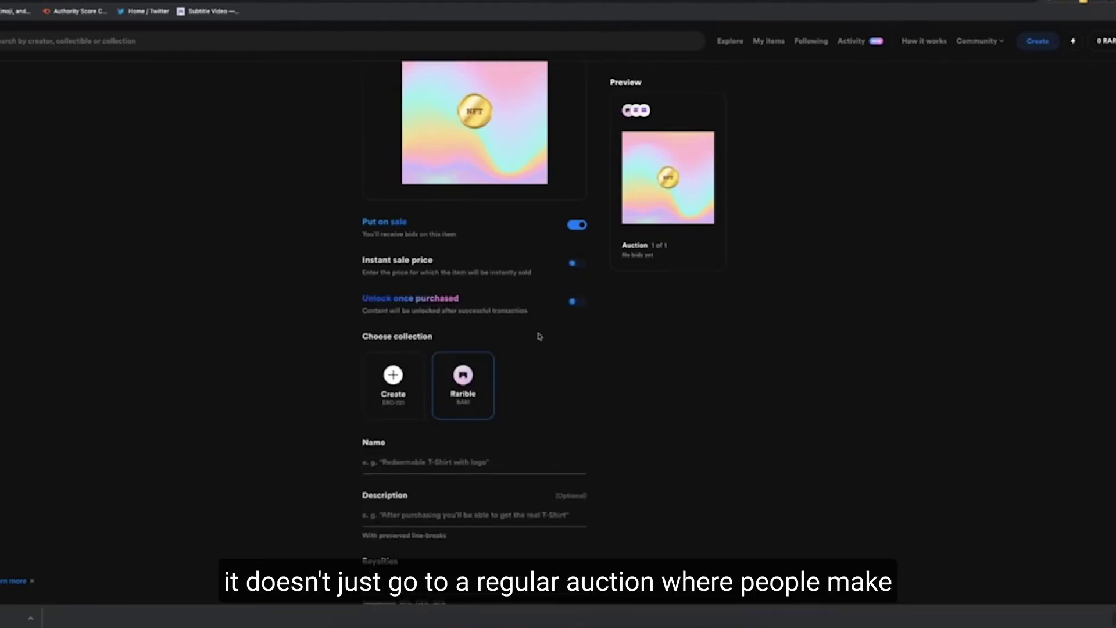
scroll(573, 337, down, 1)
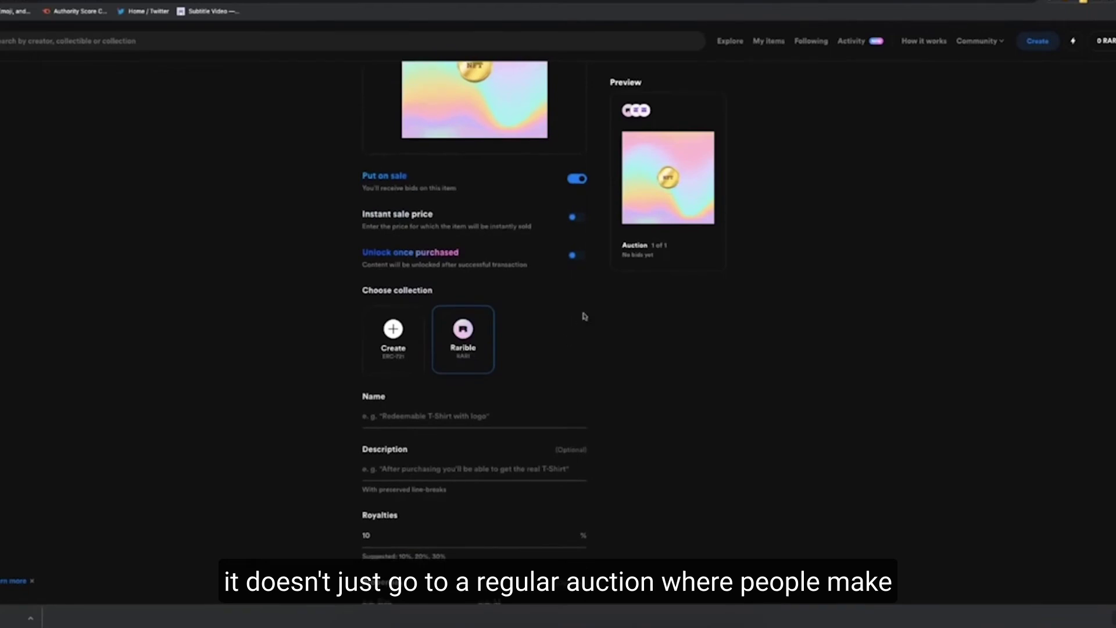
scroll(584, 317, down, 1)
scroll(587, 330, down, 1)
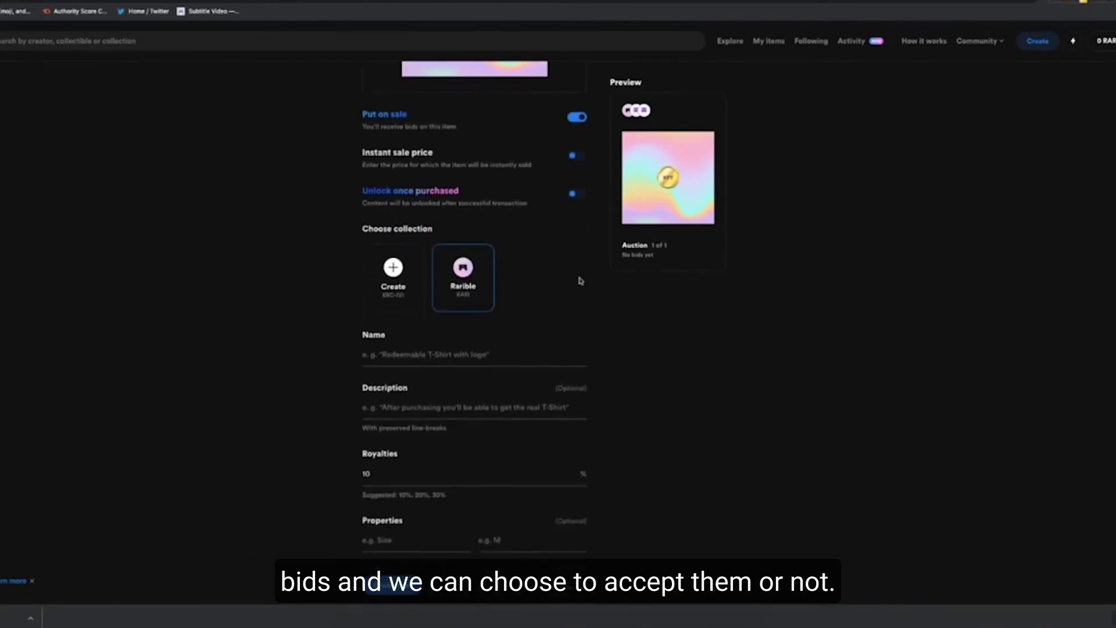
scroll(576, 270, up, 1)
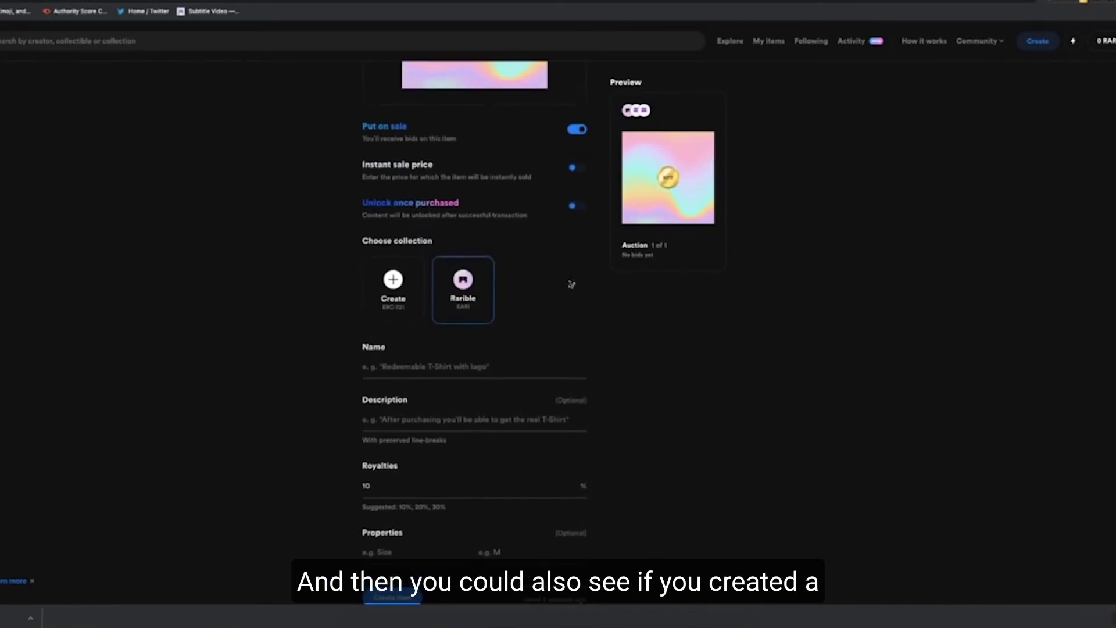
click(578, 207)
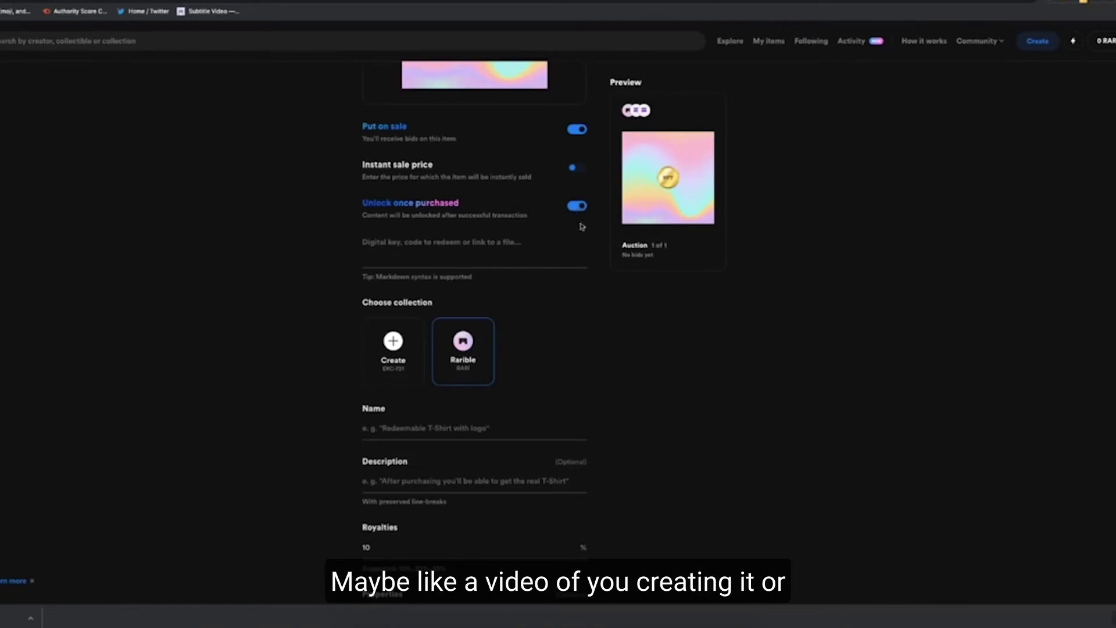
scroll(582, 226, up, 2)
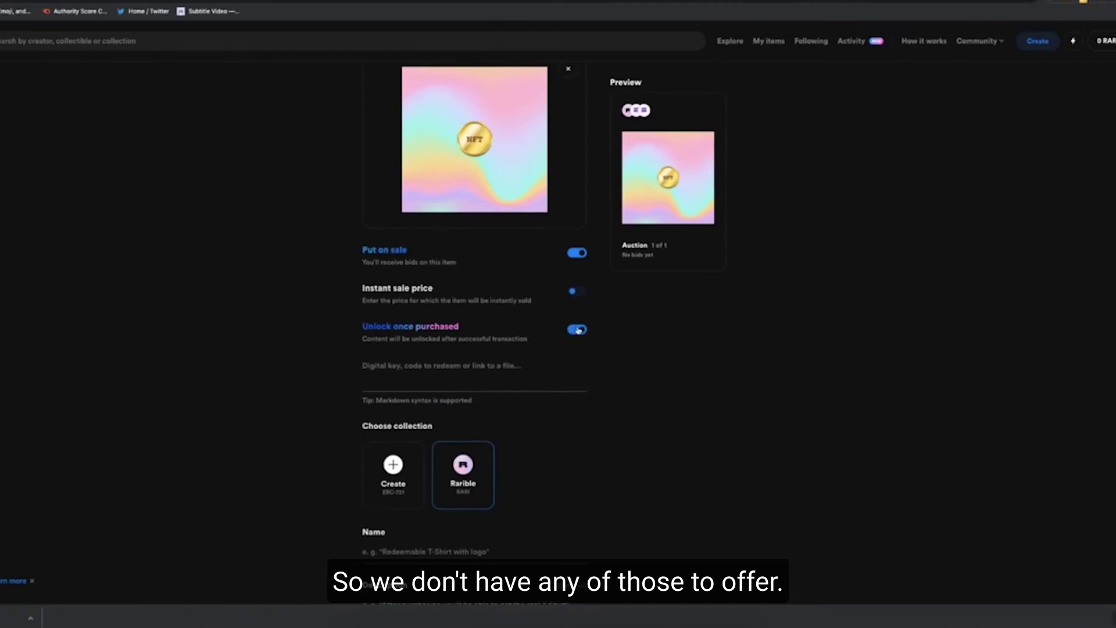
click(579, 331)
Enter the name NFT TOKEN and the description 'What I imagine an NFT looks like'
scroll(586, 355, down, 1)
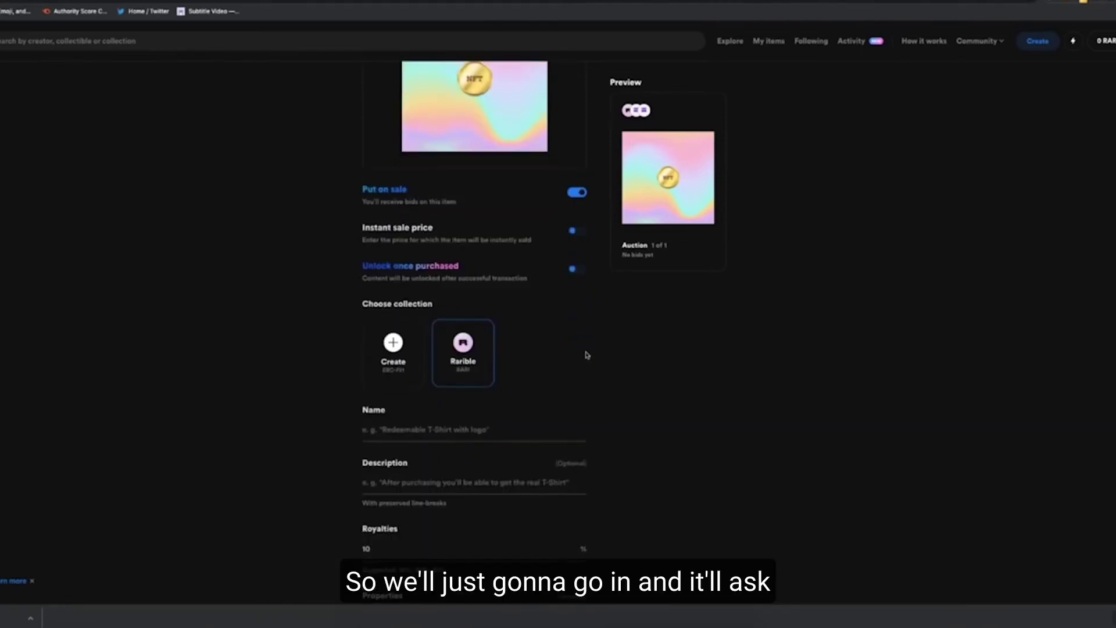
scroll(584, 361, down, 1)
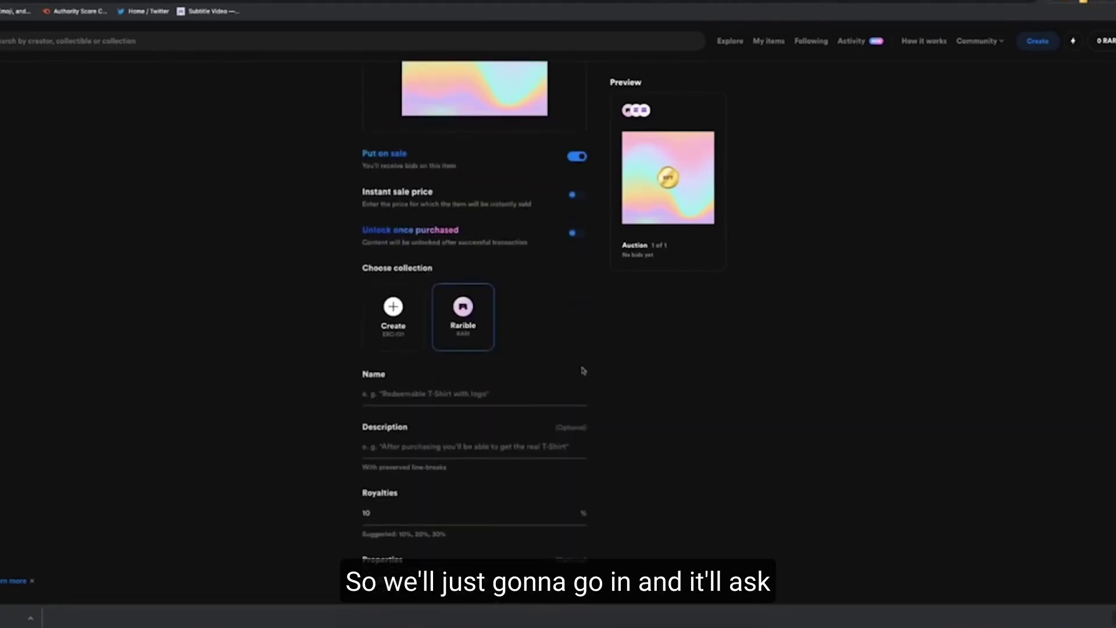
click(446, 392)
scroll(446, 392, down, 1)
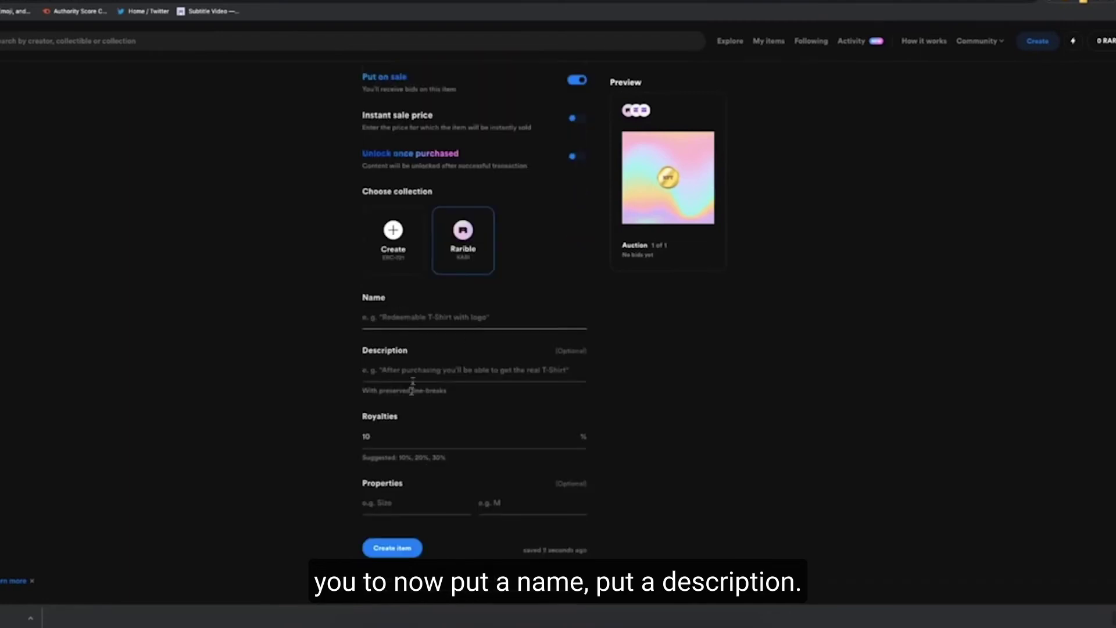
text(NFT )
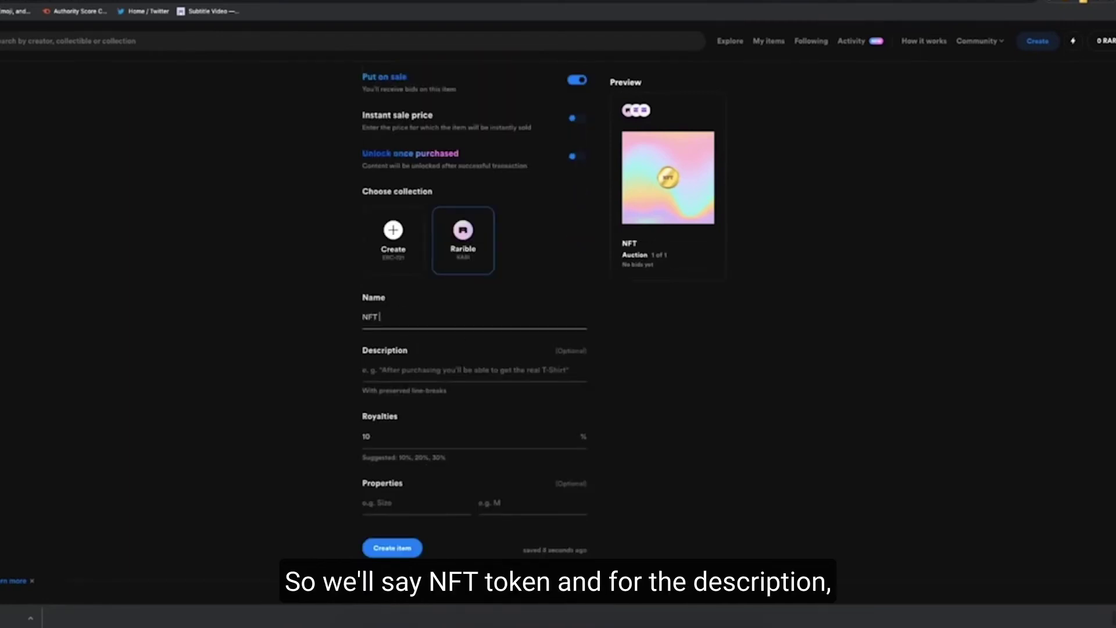
text(TOKEN)
click(435, 373)
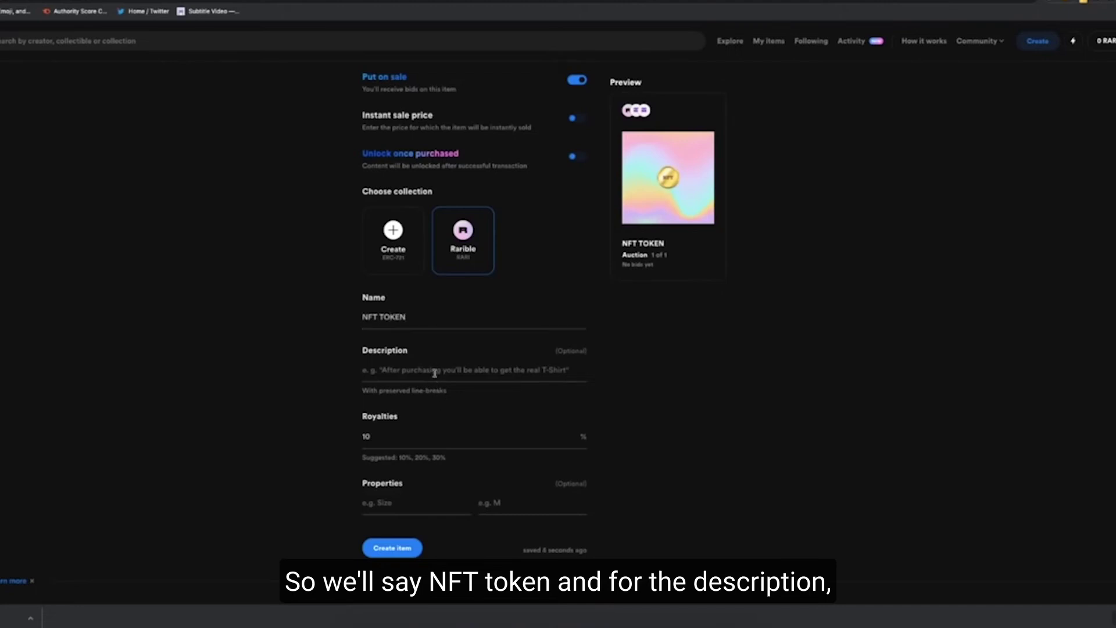
text(What I)
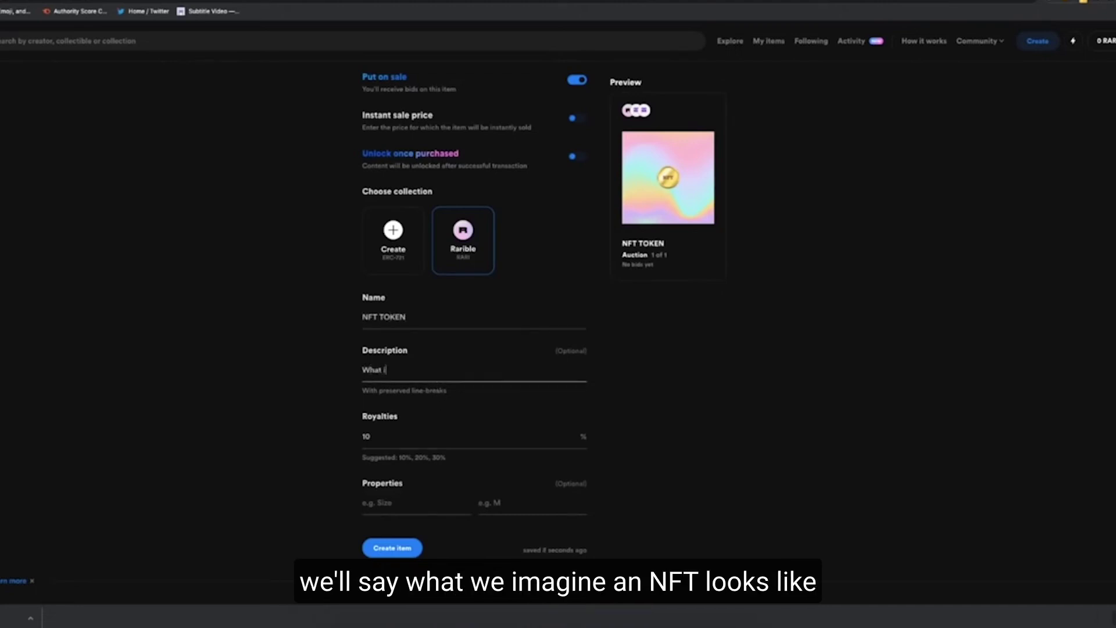
text( imagine an)
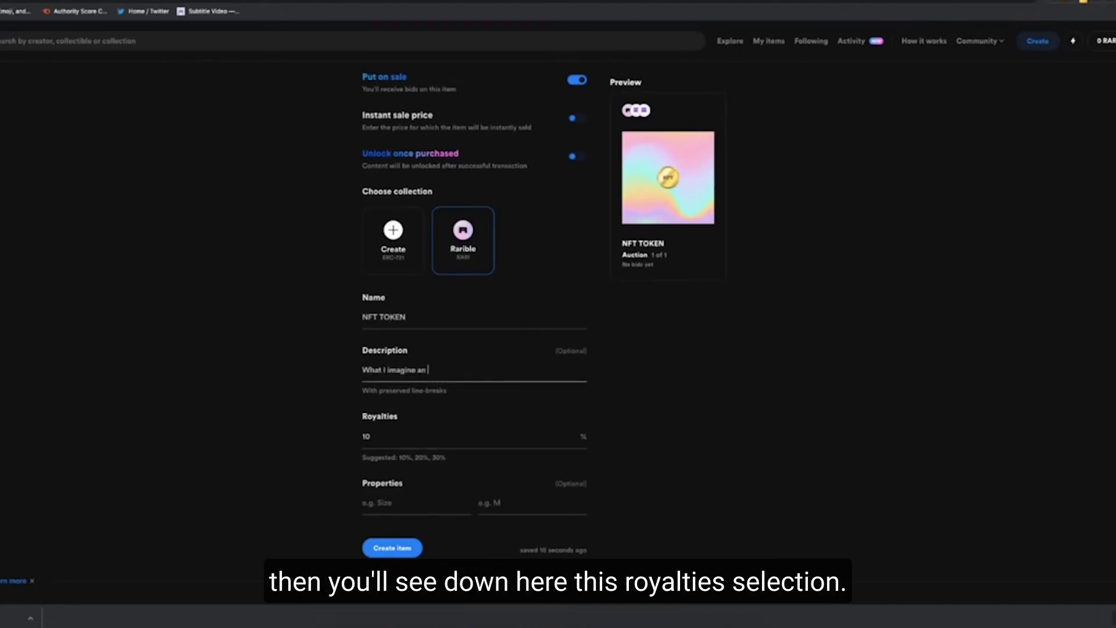
text( NFT looks like)
Change the royalties value from 10 to 20%
scroll(383, 379, down, 1)
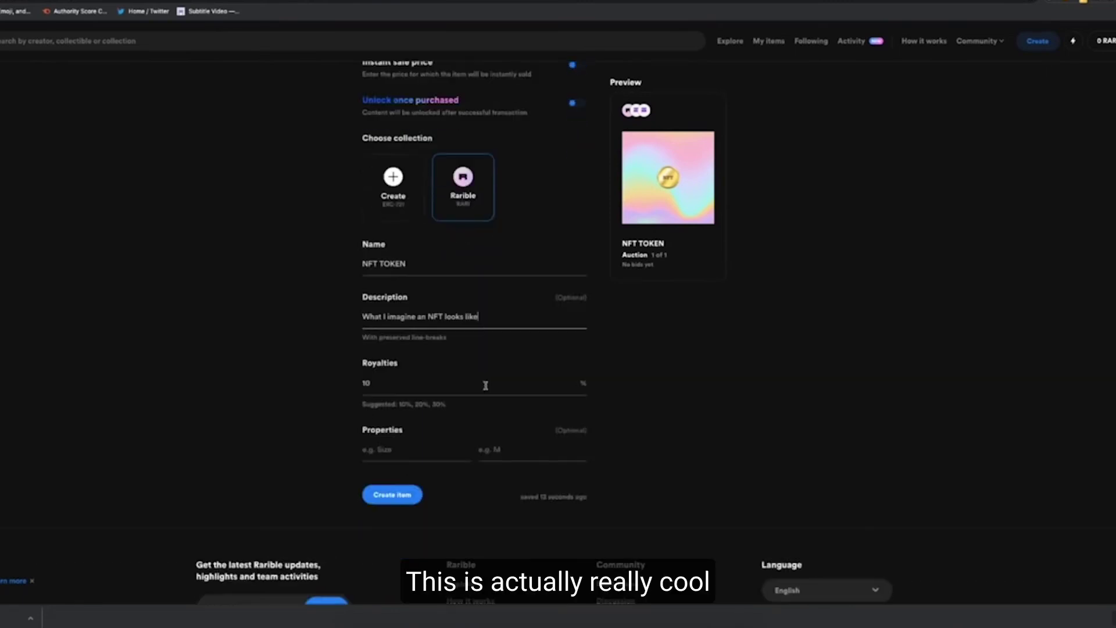
click(401, 379)
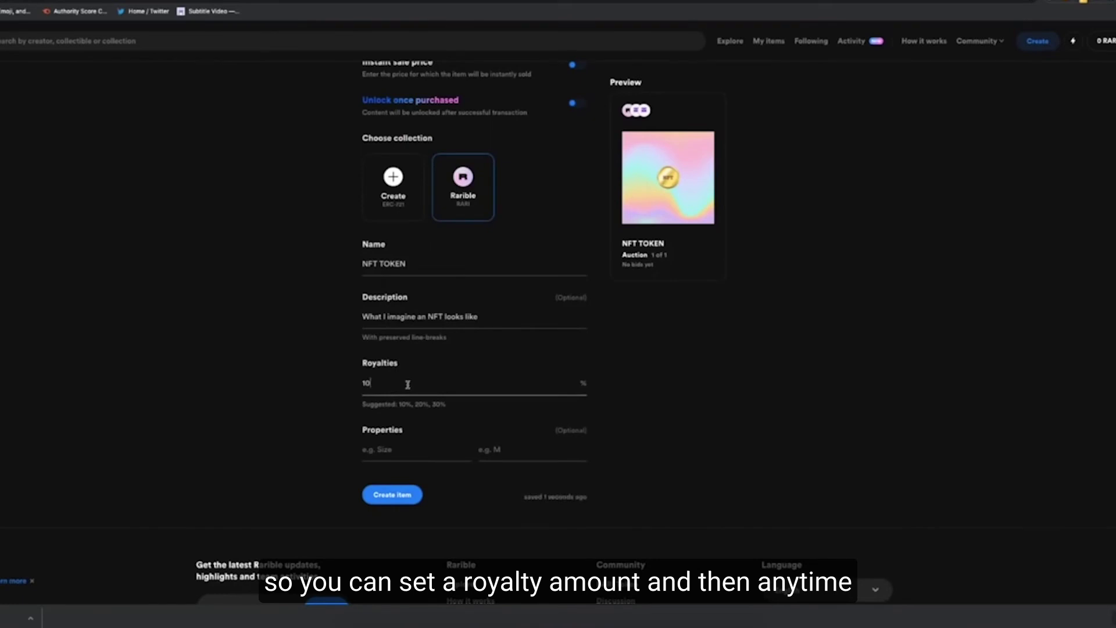
drag(390, 390, 349, 381)
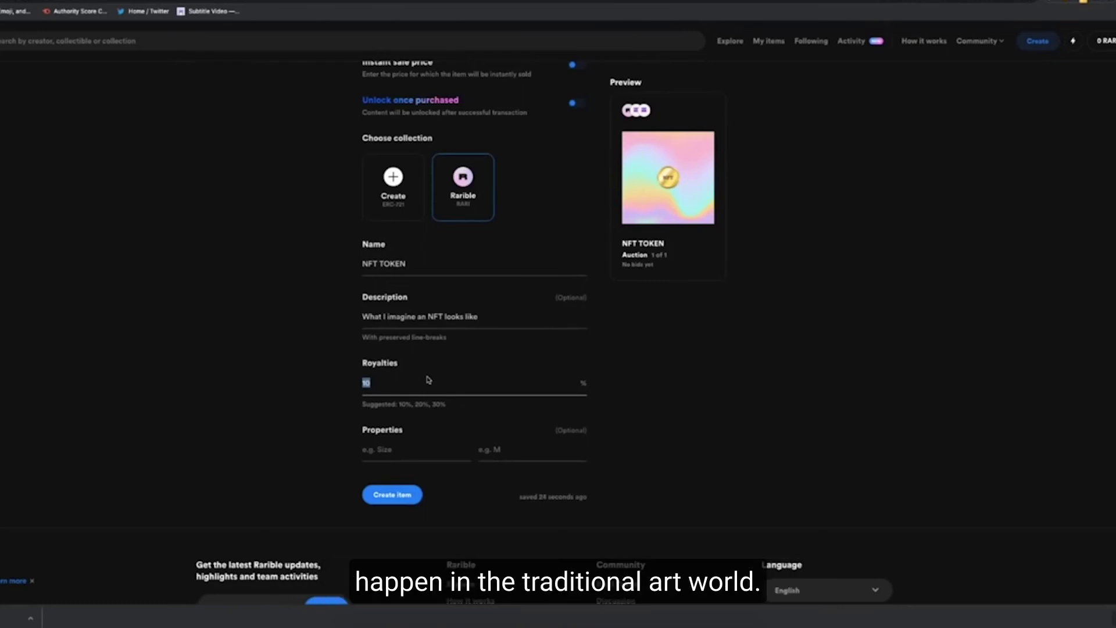
text(20)
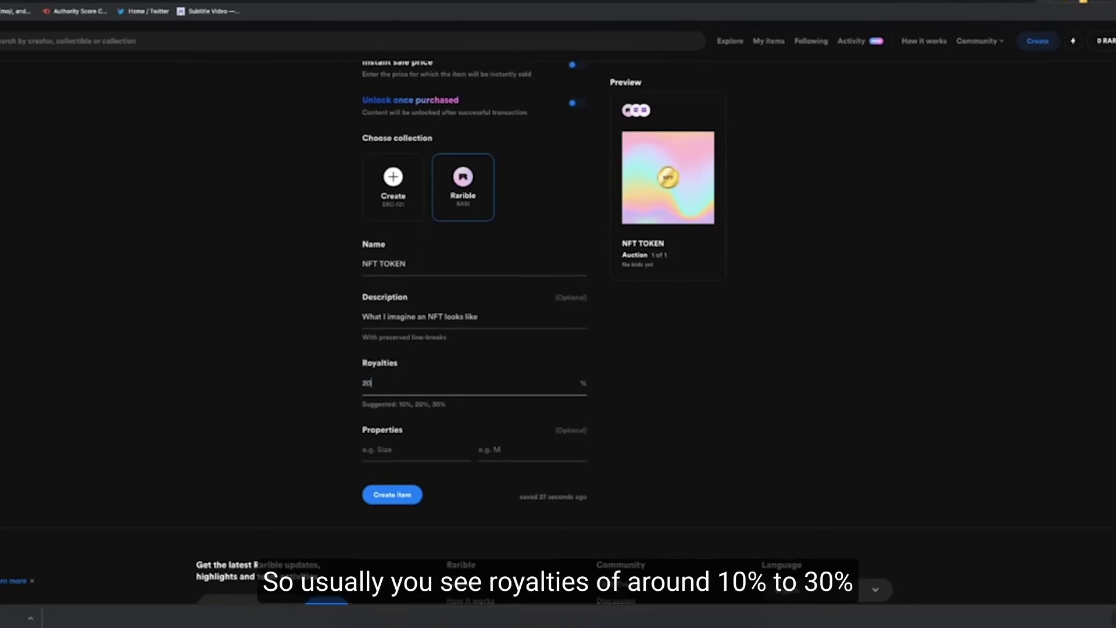
click(756, 387)
Create the collectible to start minting it
scroll(747, 387, up, 1)
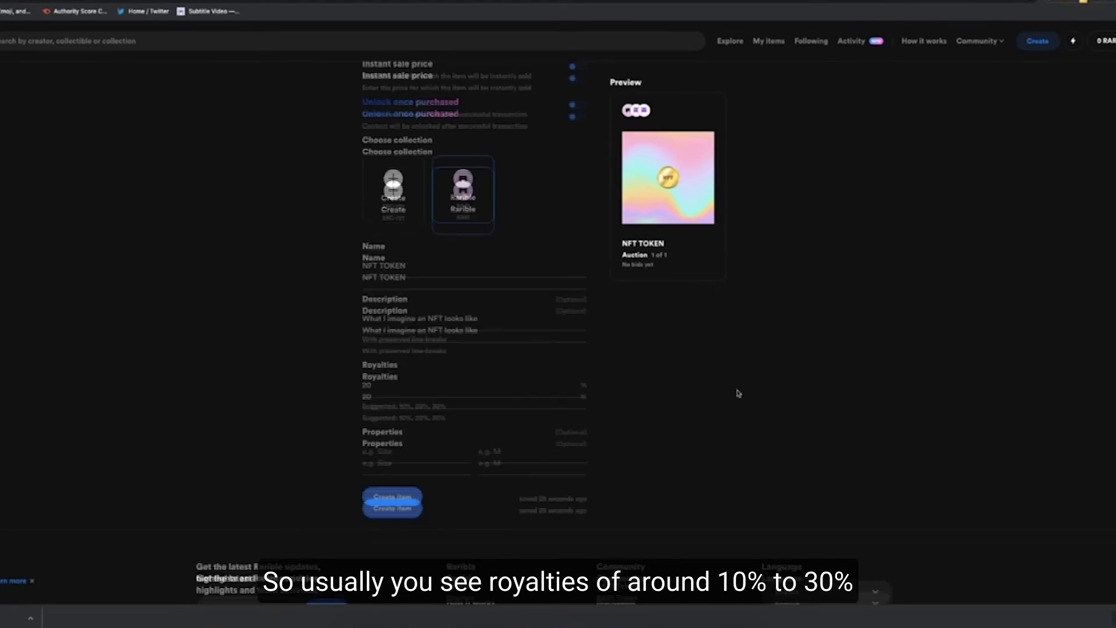
scroll(495, 457, up, 5)
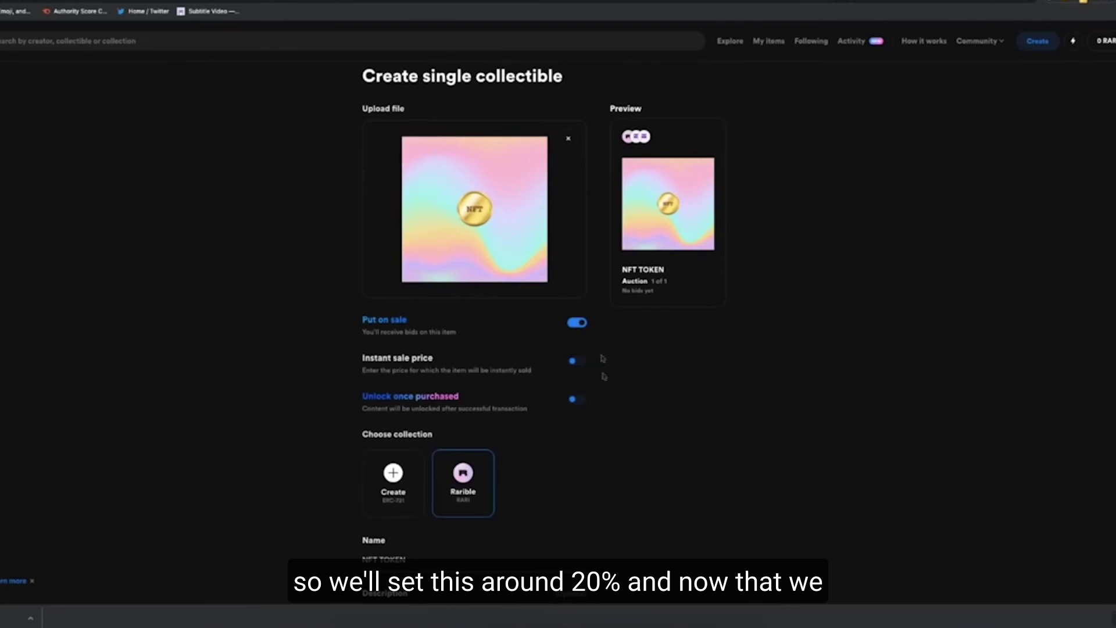
scroll(603, 358, down, 6)
click(395, 469)
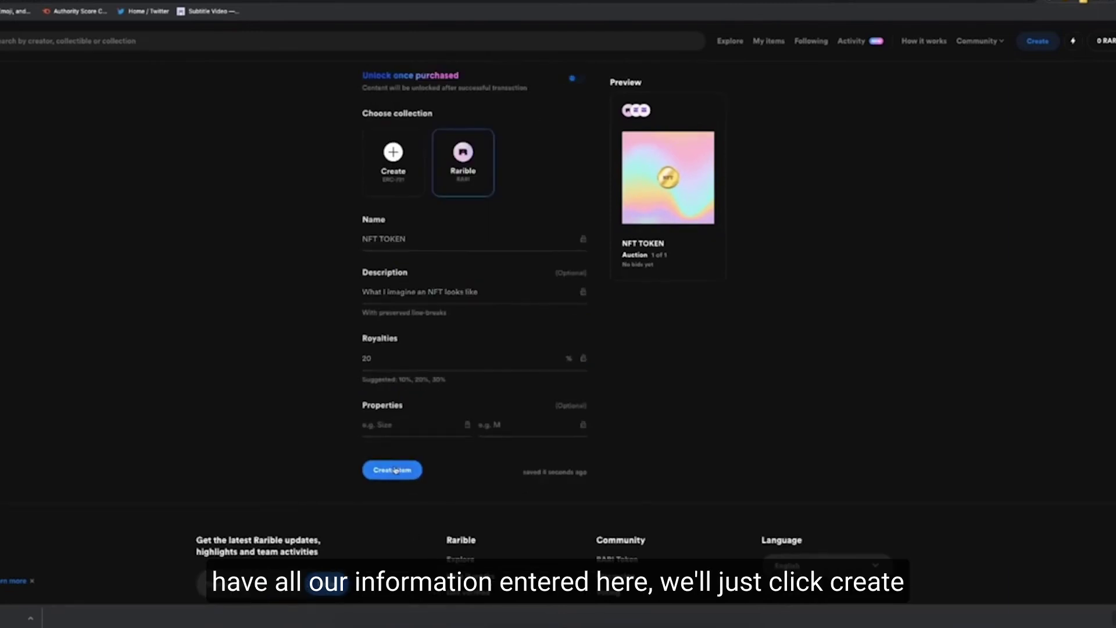
Scroll up the Create single collectible form to review the NFT TOKEN auction item with 20% royalties
scroll(448, 491, up, 7)
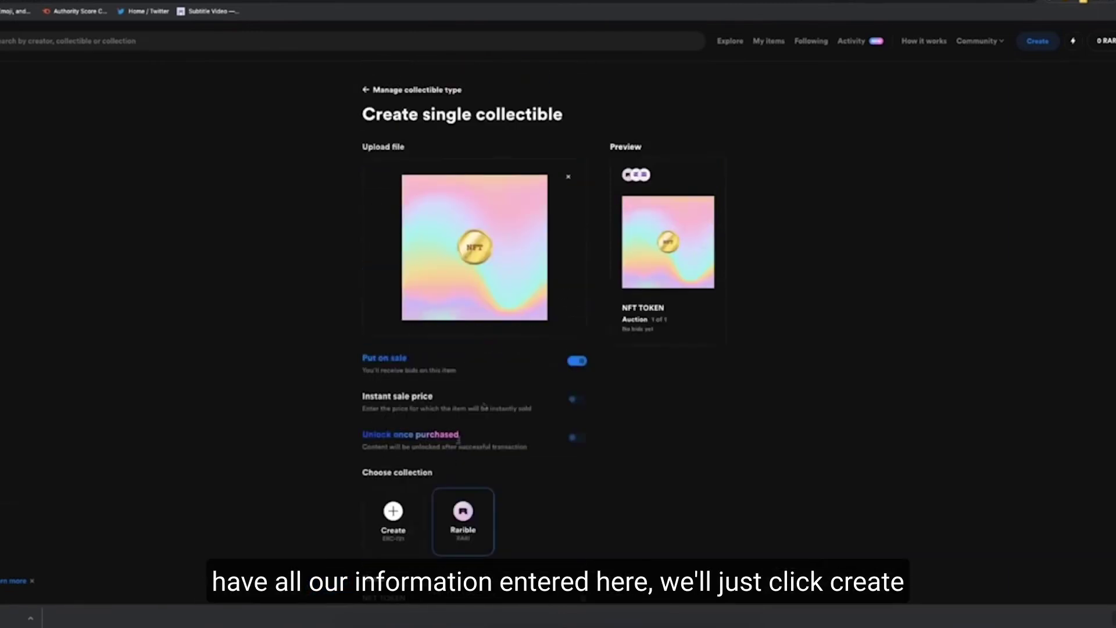